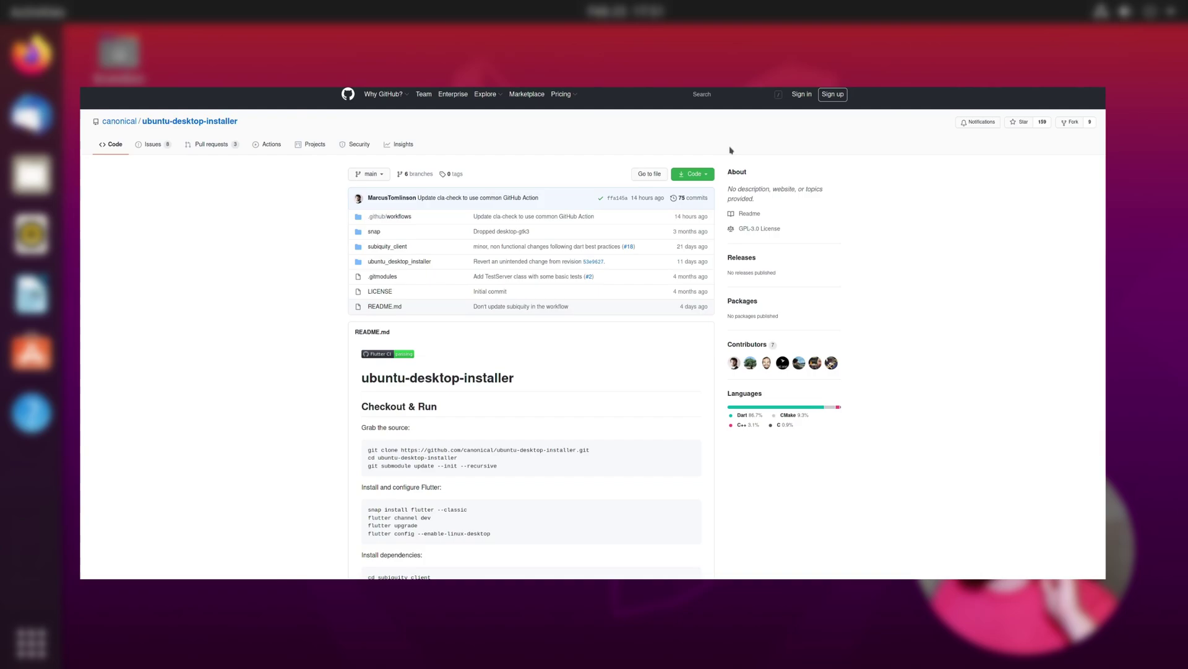
- Highlight the canonical/ubuntu-desktop-installer repo name, then the README's Checkout & Run steps through flutter run
left_click_drag(237, 120, 85, 125)
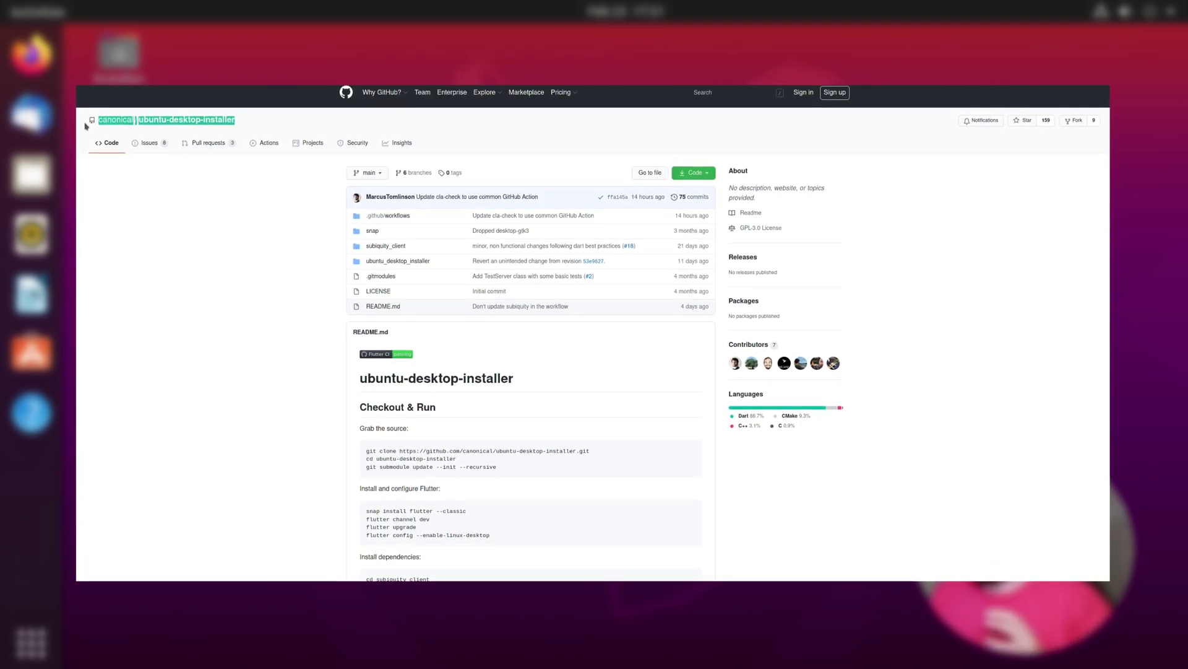
left_click(154, 231)
scroll(417, 110, "down", 3)
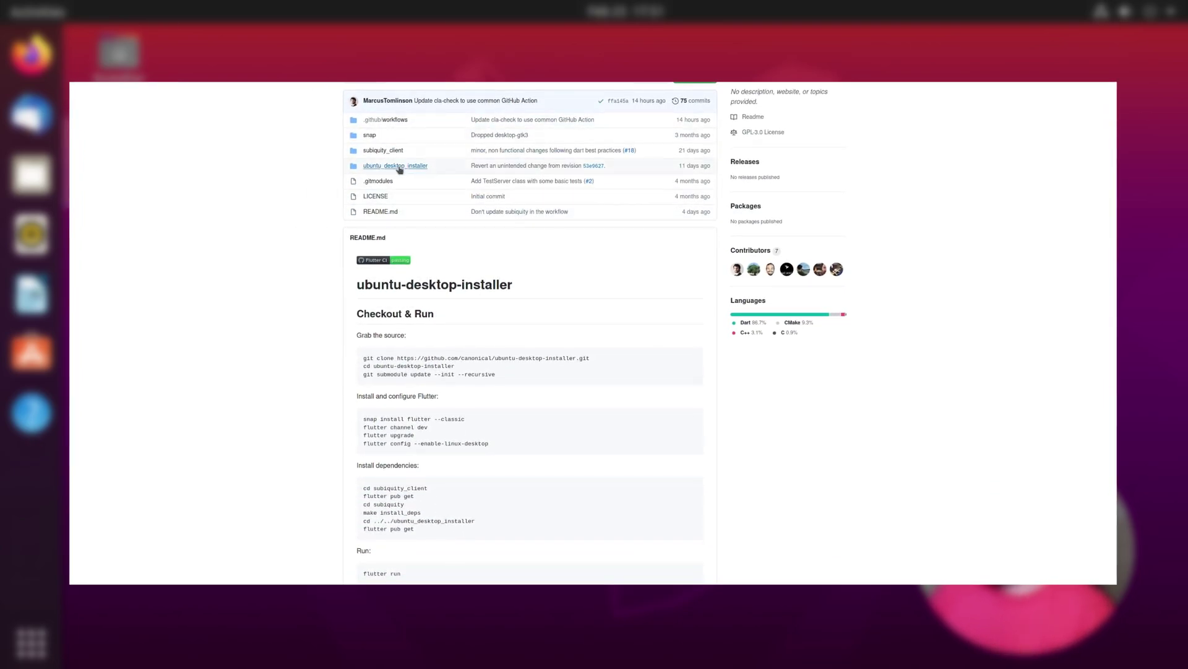
scroll(384, 149, "down", 3)
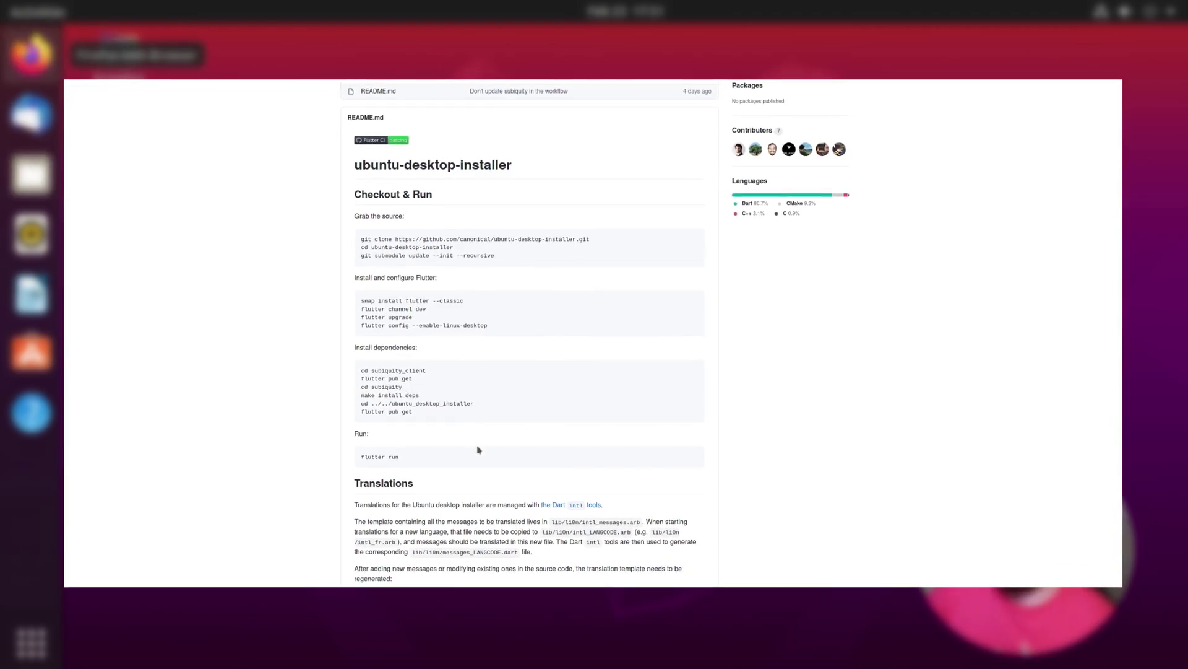
left_click_drag(478, 448, 313, 192)
left_click(310, 241)
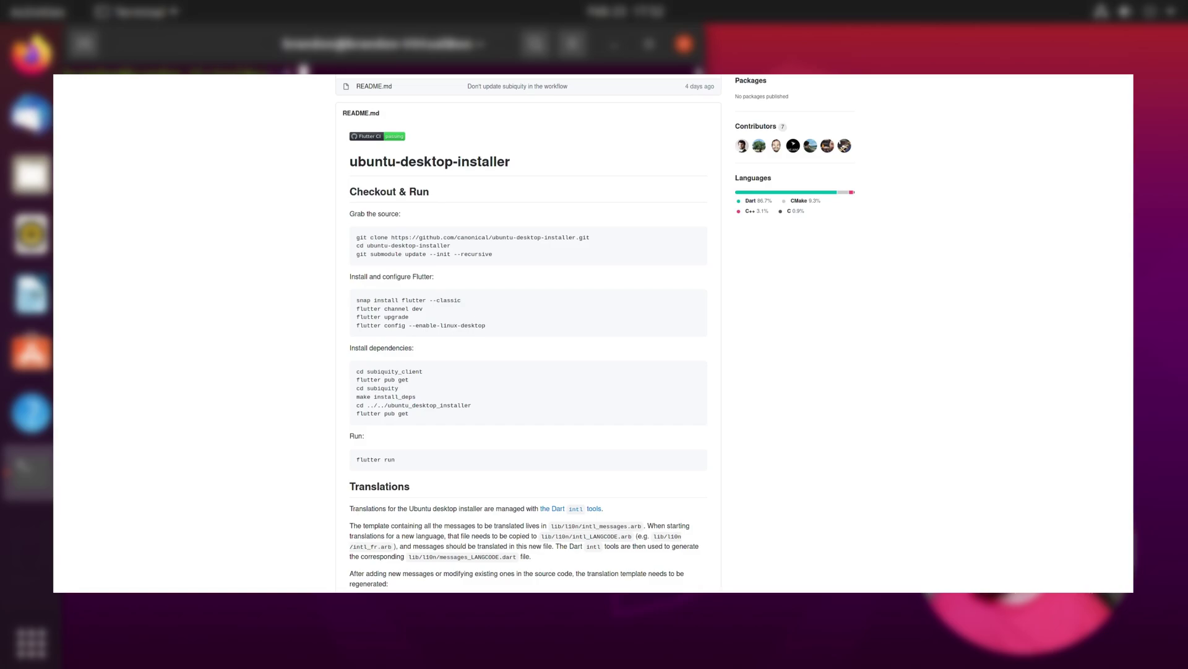
- Change into ubuntu-desktop-installer/ubuntu_desktop_installer using Tab completion
type("cd ")
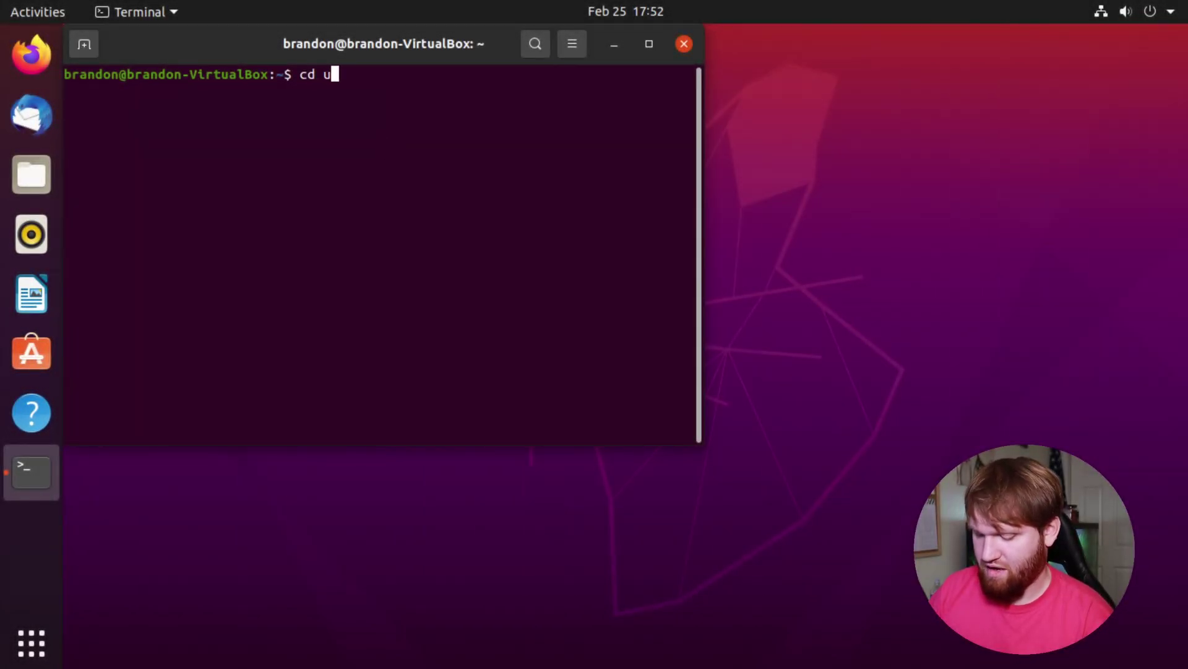
type("u")
key("Tab")
key("Return")
type("cd ")
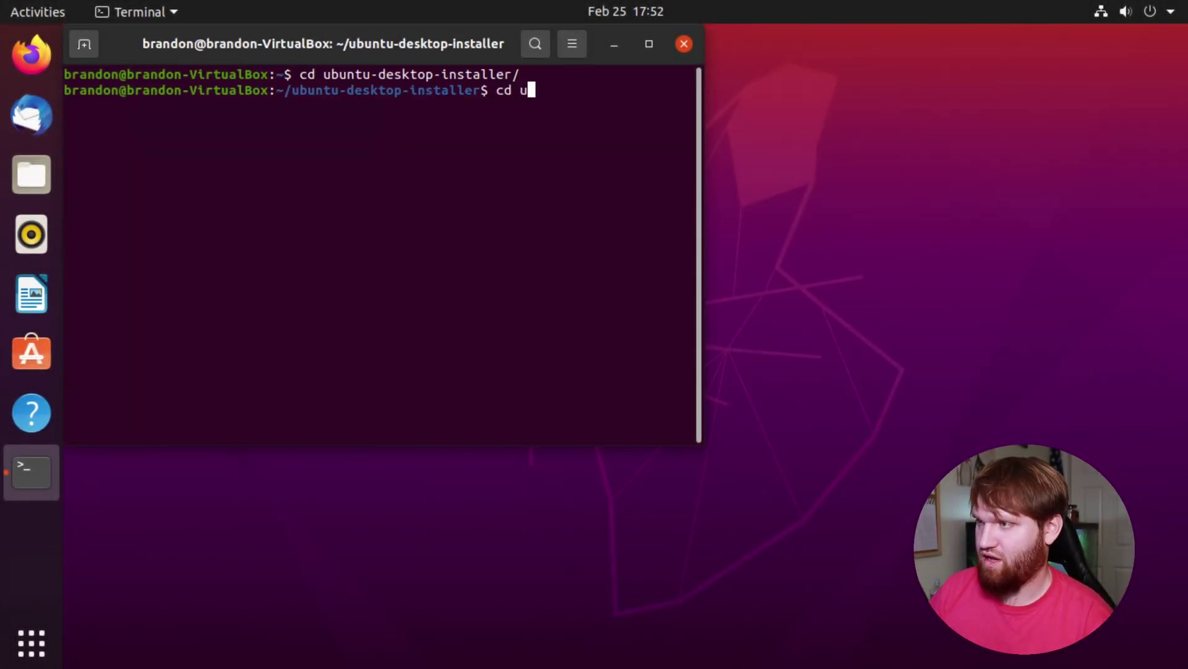
type("u")
key("Tab")
key("Return")
type("cd u")
- Recall 'sudo flutter run' from history and run it to launch the installer
key("Tab")
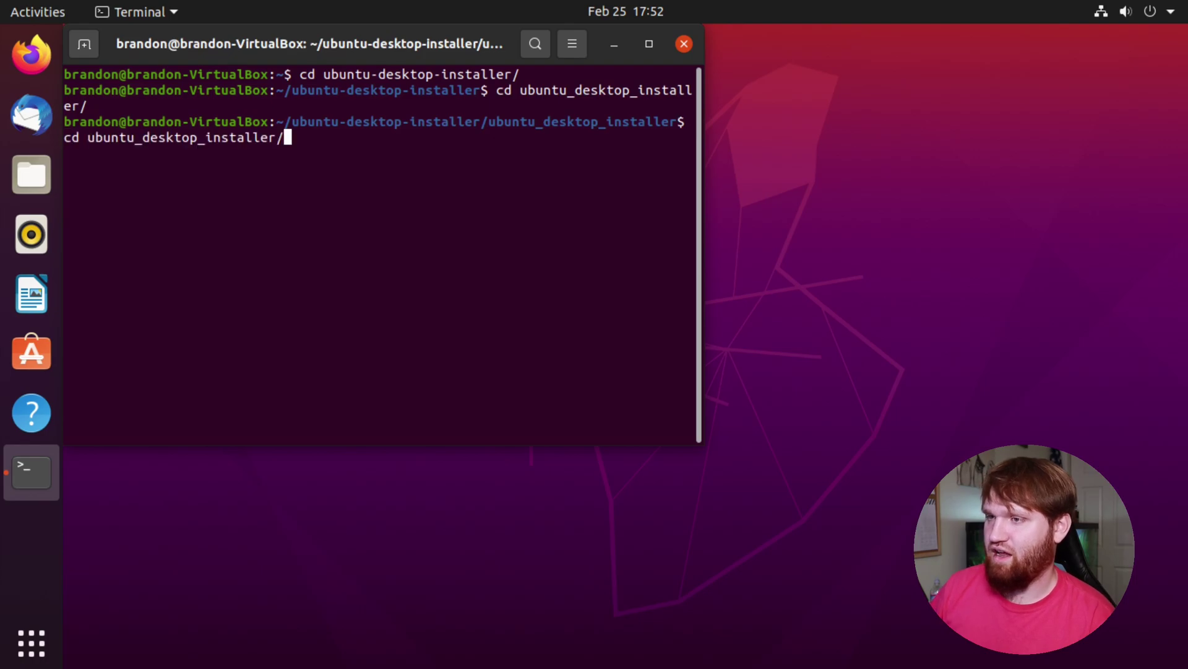
key("Up")
key("Down")
key("Down")
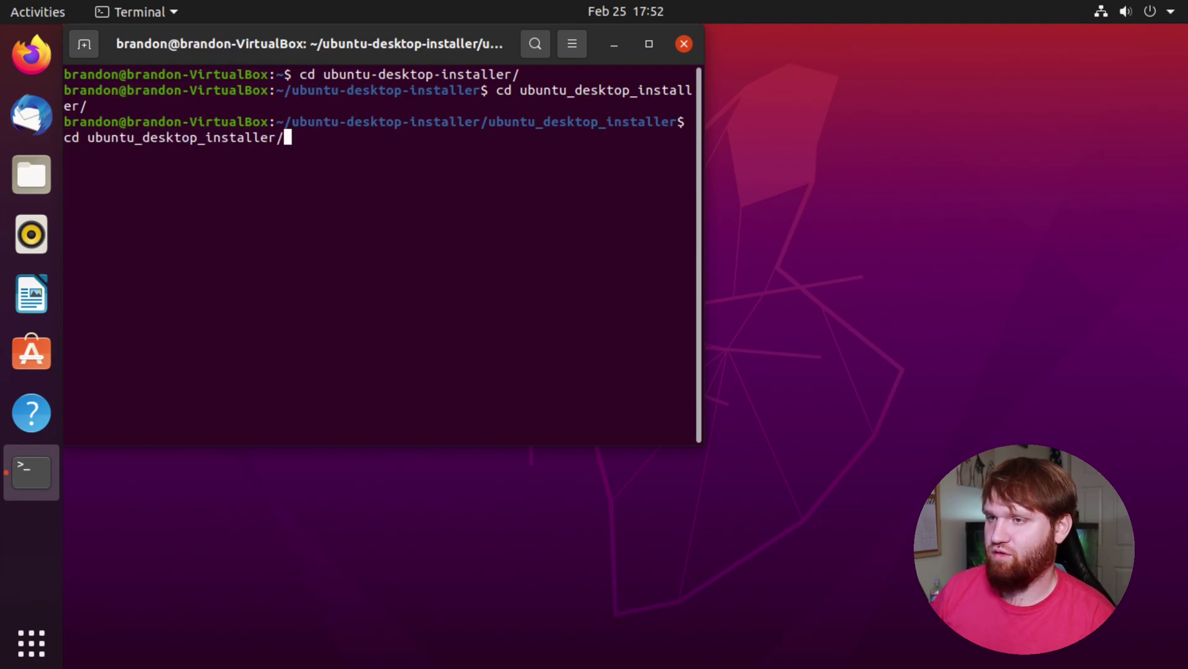
key("Up")
key("Up")
key("Up")
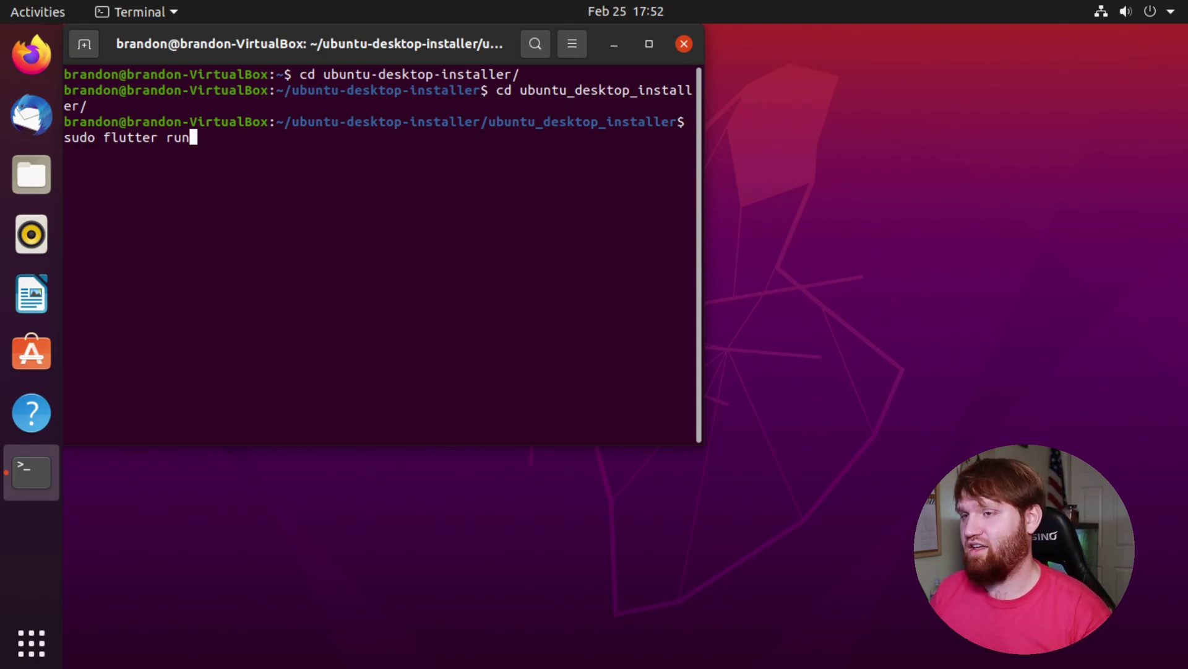
key("Return")
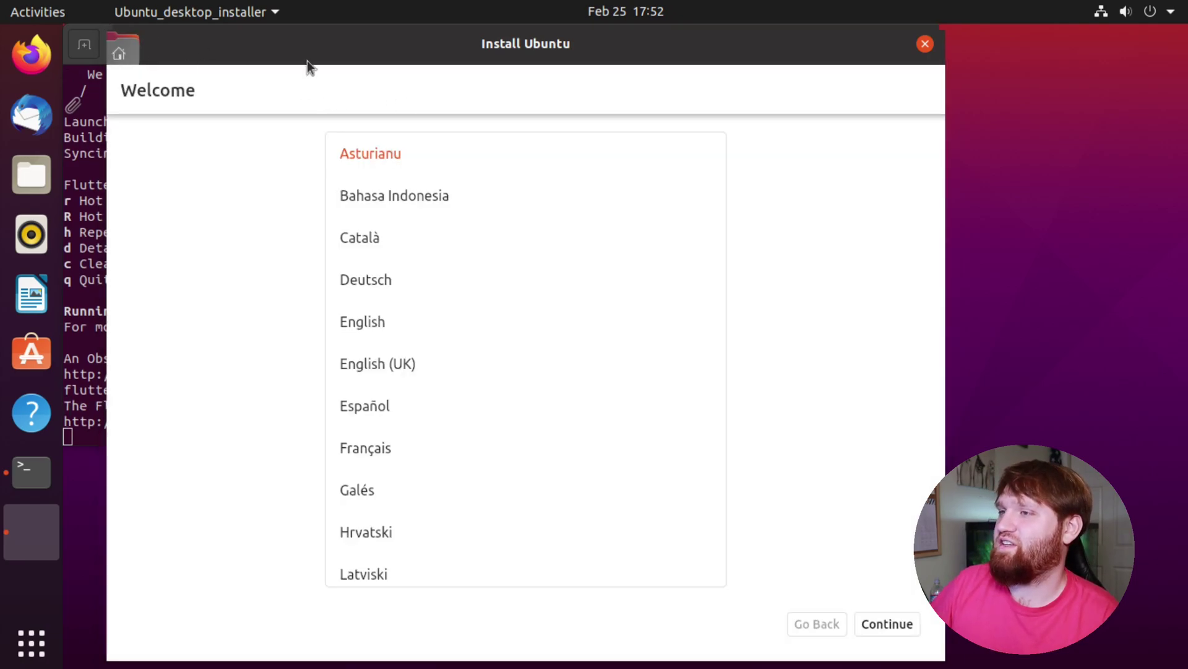
- Shift the Install Ubuntu window left, select English on the Welcome screen, and continue
left_click_drag(307, 61, 243, 48)
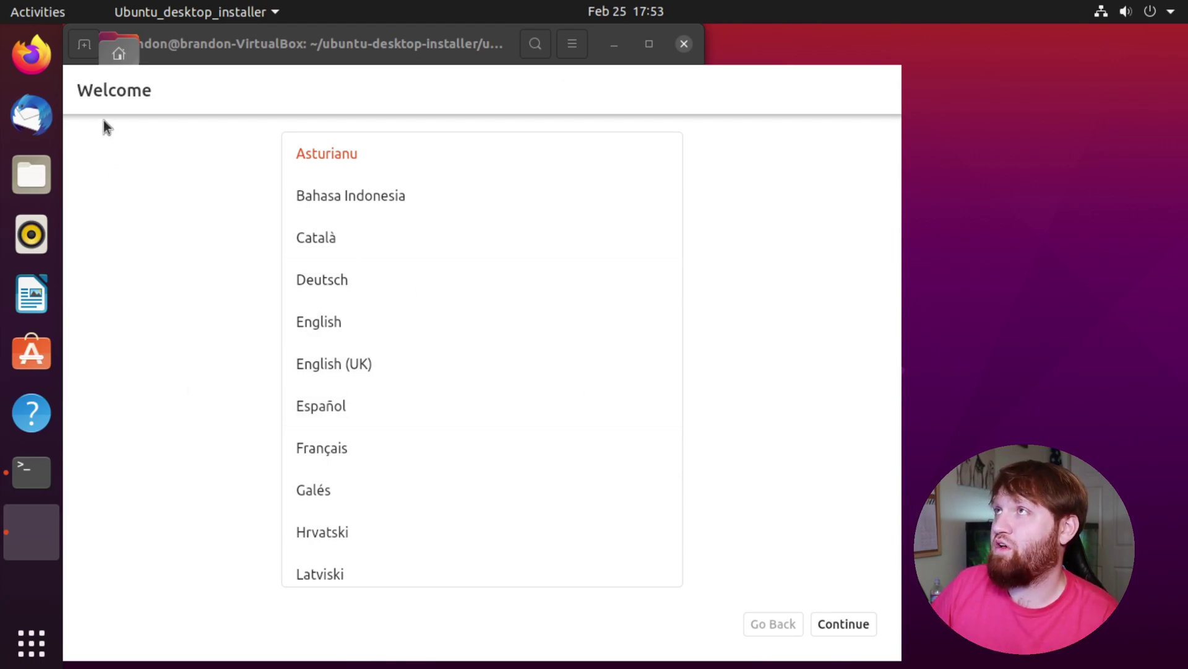
left_click(359, 326)
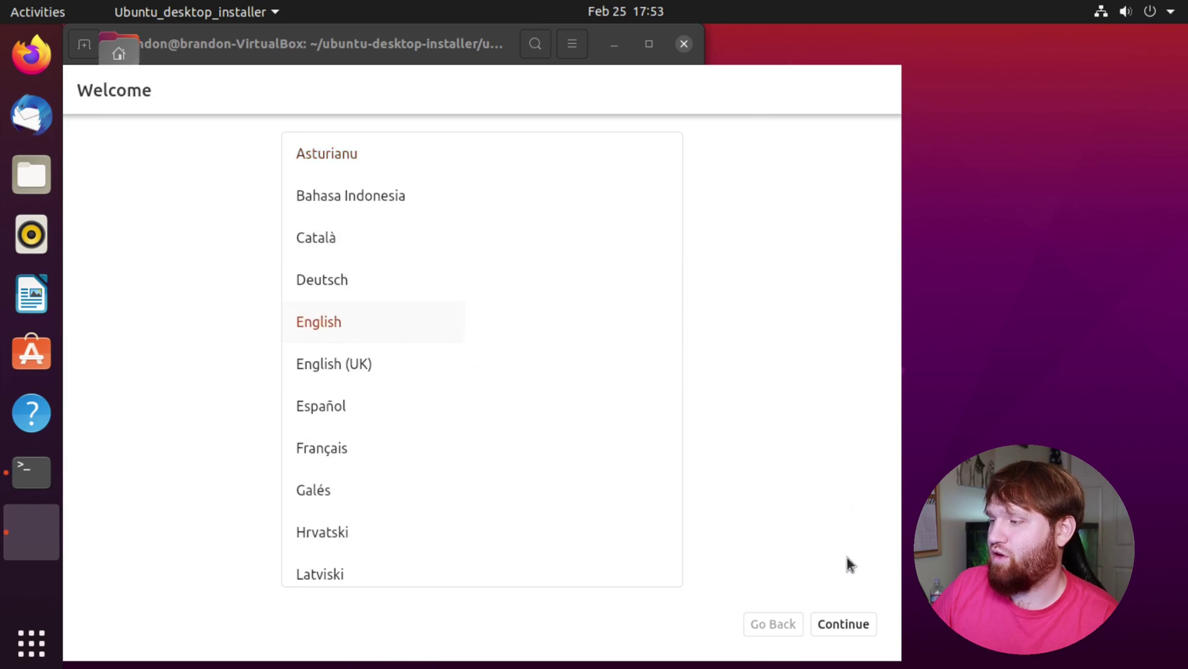
left_click(855, 626)
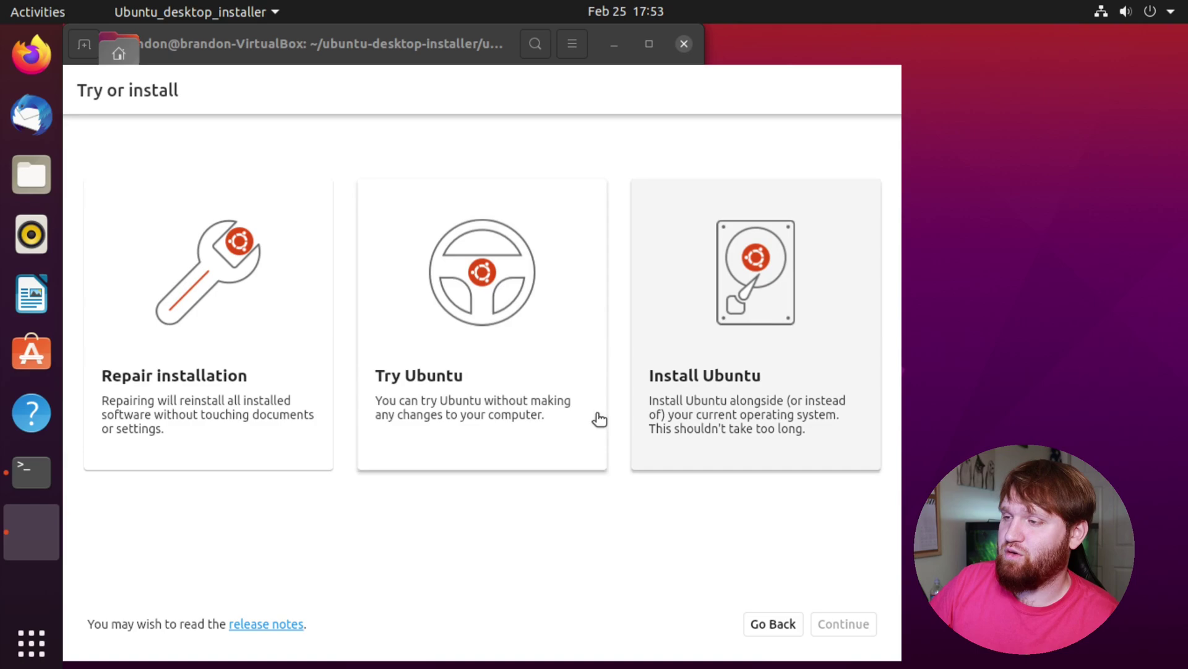
- Choose the Install Ubuntu card instead of Try Ubuntu and continue to keyboard layout
left_click(509, 282)
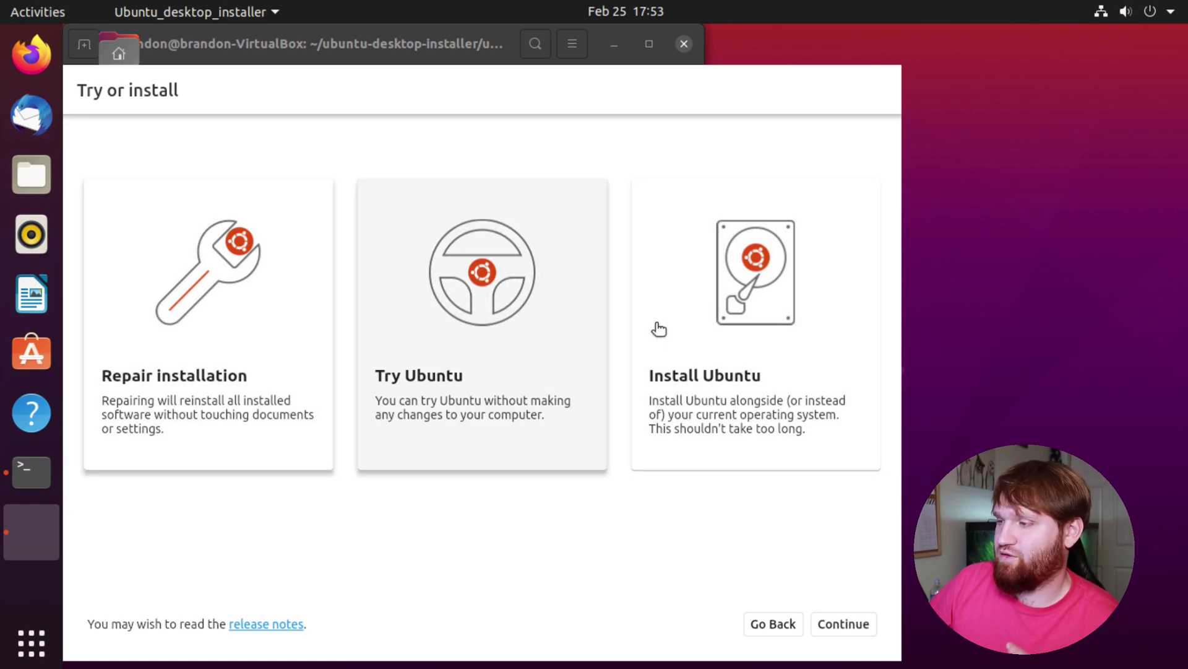
left_click(735, 337)
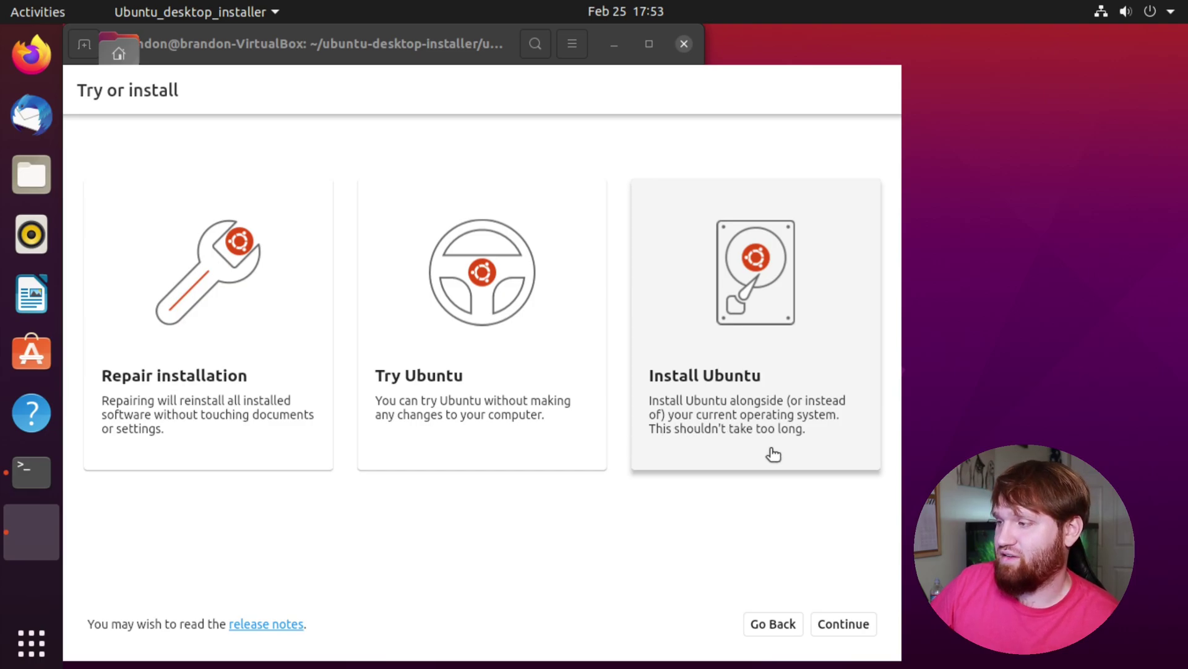
left_click(845, 631)
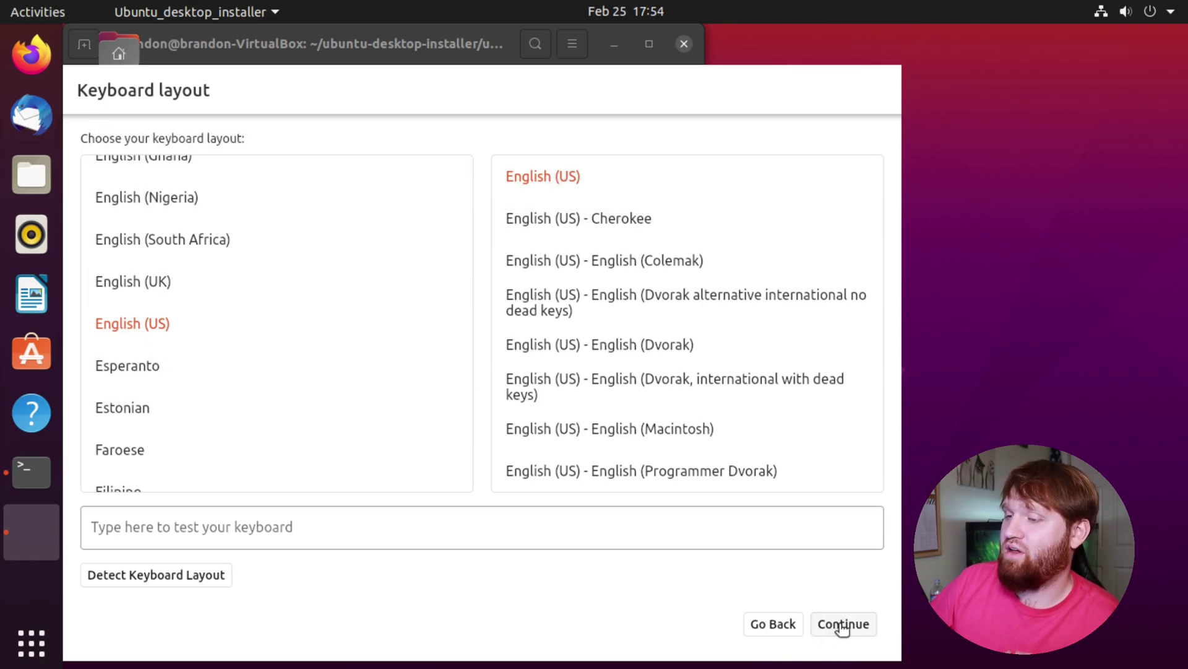
- Type 'sdasdas' in the keyboard test field, then press Continue three times
left_click(554, 526)
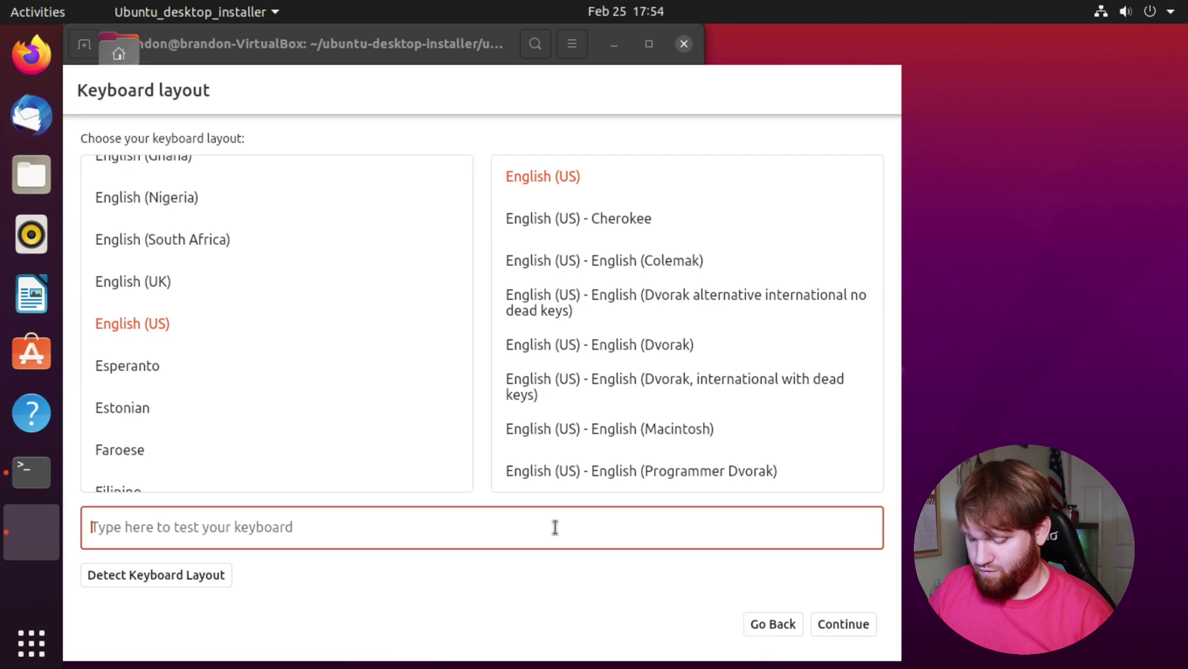
type("sdasdas")
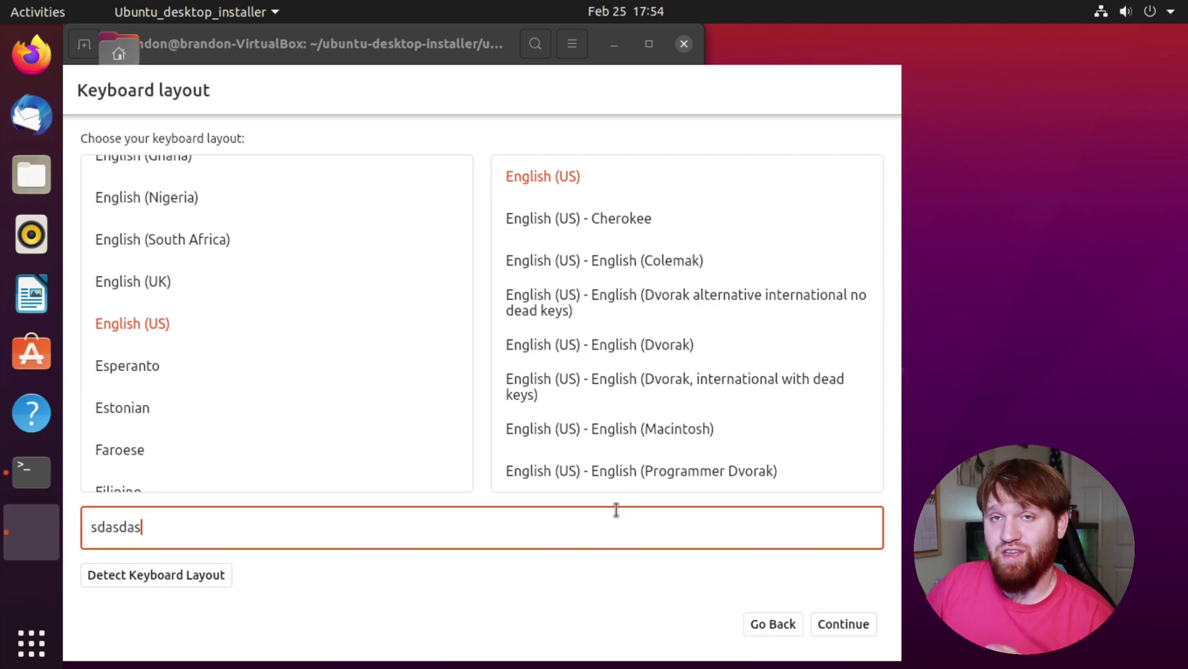
left_click(851, 628)
left_click(851, 628)
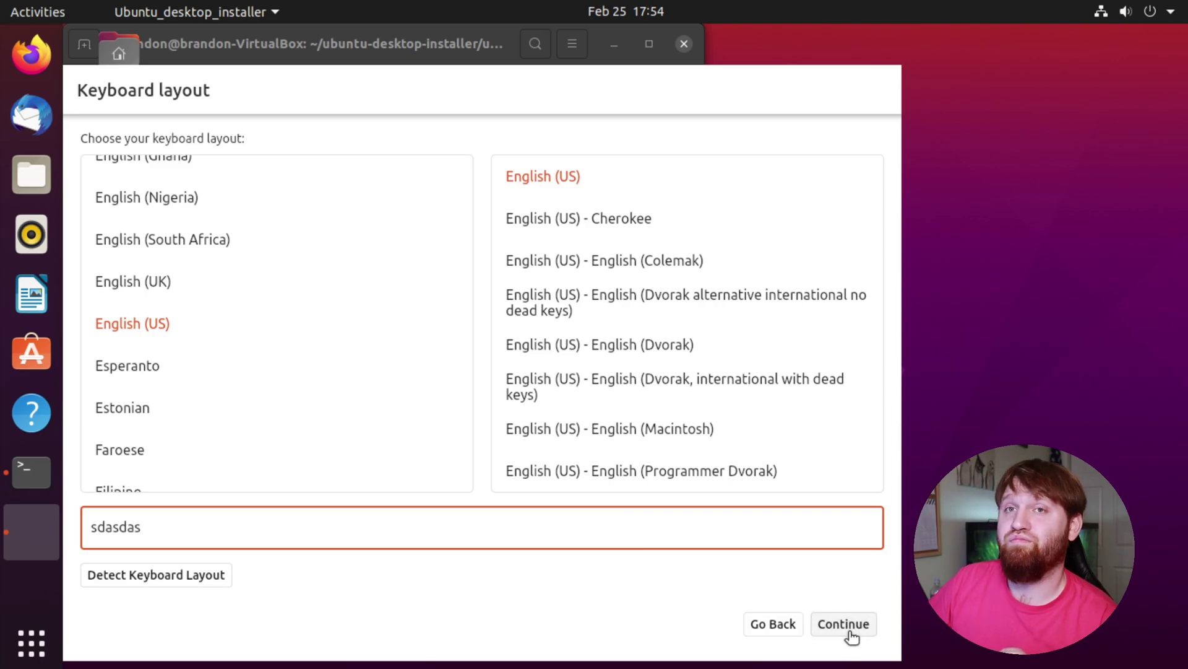
left_click(851, 628)
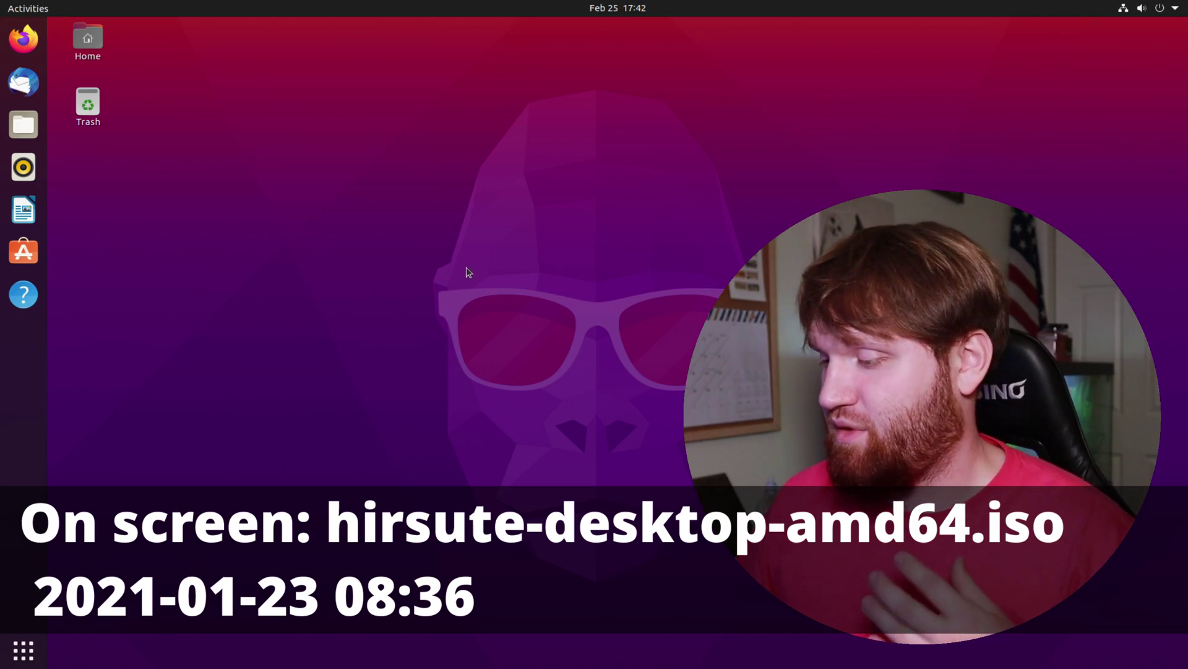
- Open a Terminal from the Activities search and move its window down-left
left_click(14, 9)
type("term")
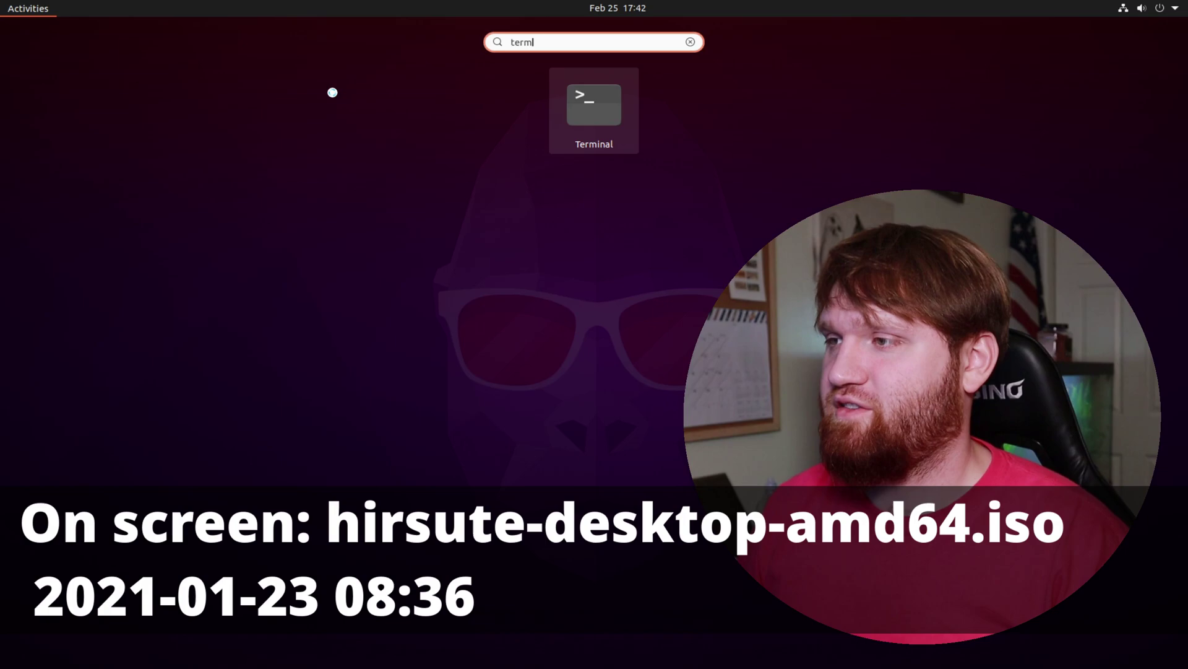
key("Return")
left_click_drag(362, 64, 341, 120)
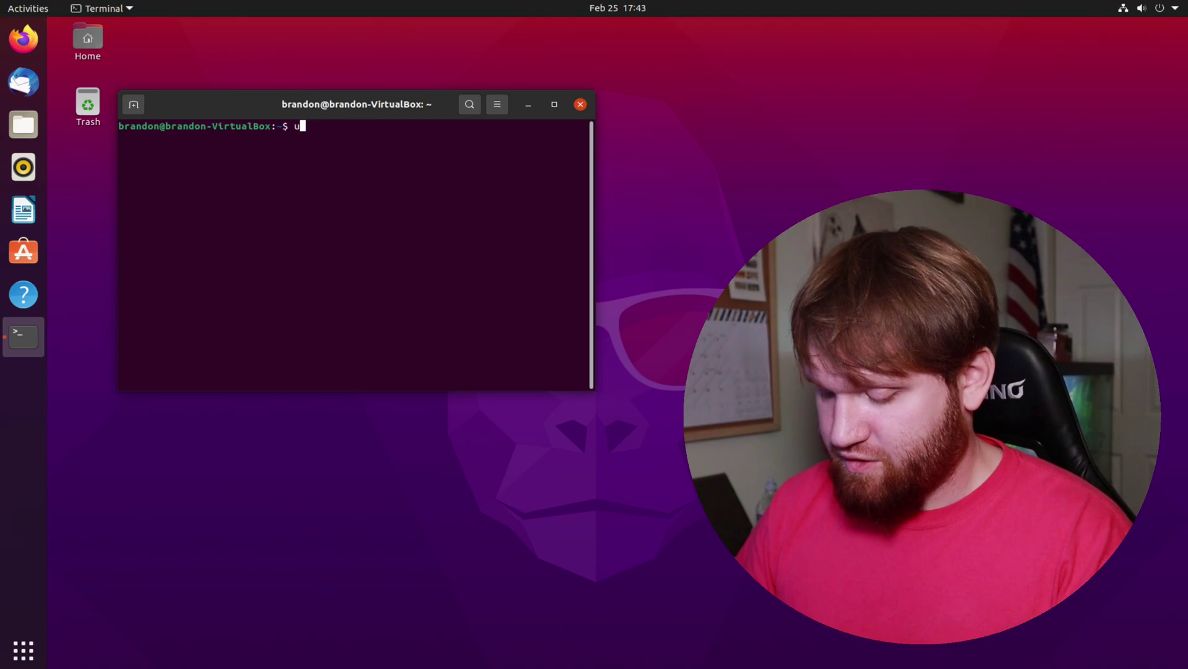
- Run uname -s and uname -r, highlighting kernel 5.10.0-14-generic, then close the terminal
type("e ")
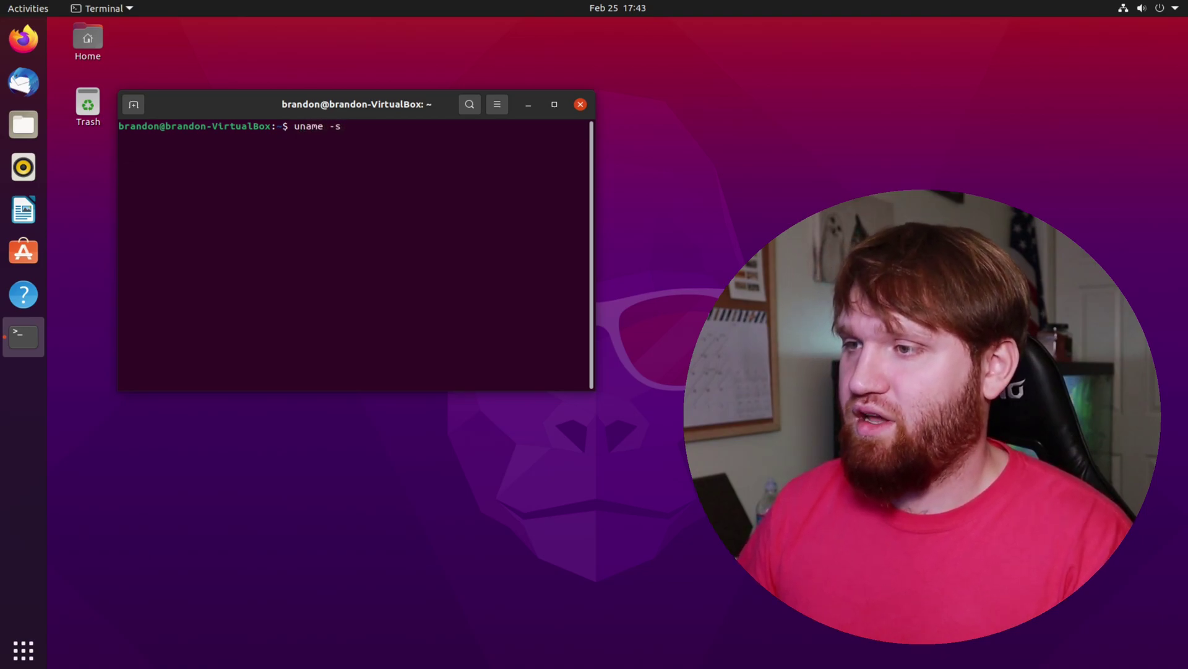
type("-s")
key("Return")
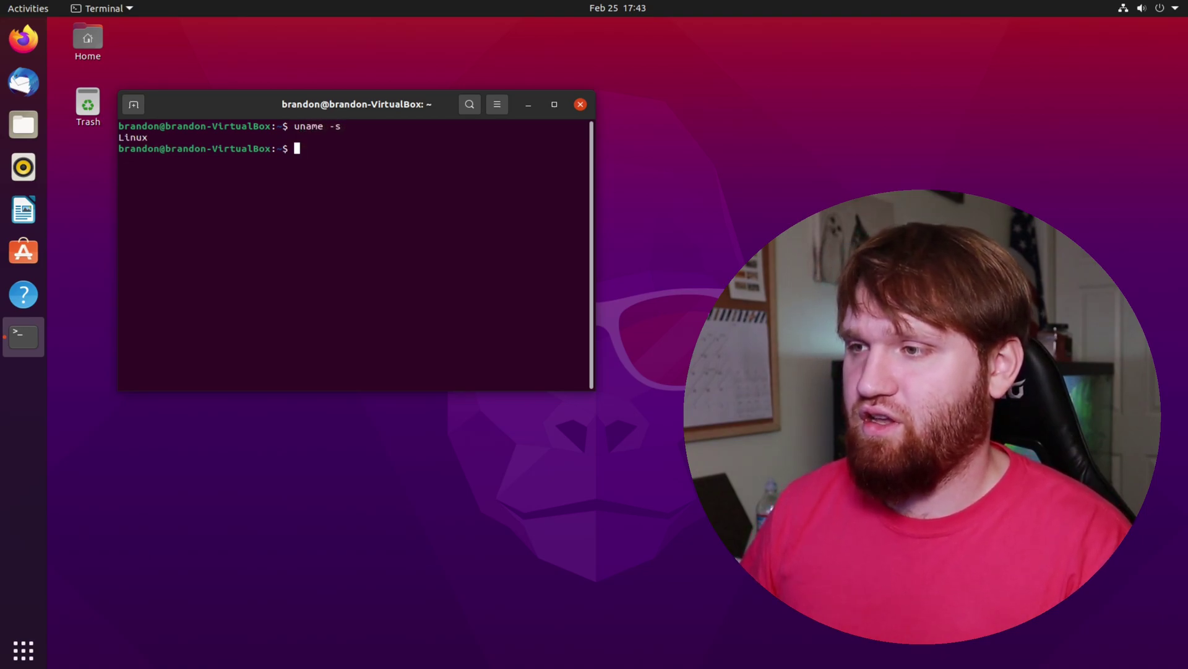
type("uname -r")
key("Return")
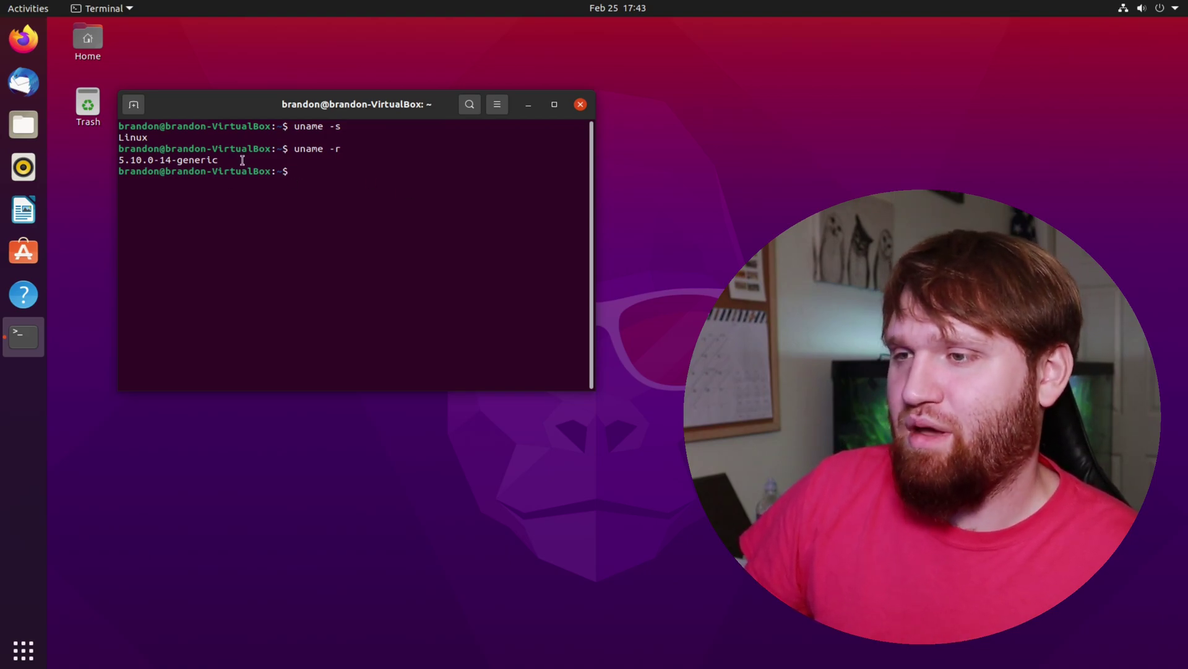
left_click_drag(242, 159, 112, 161)
left_click(388, 172)
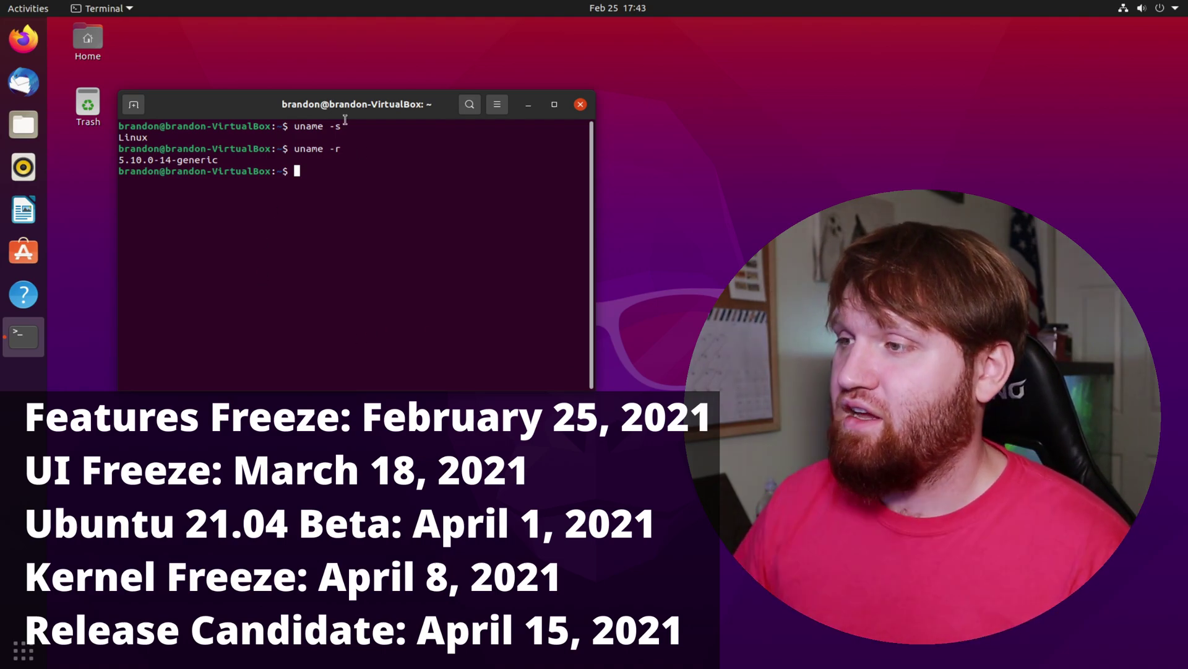
key("ctrl+d")
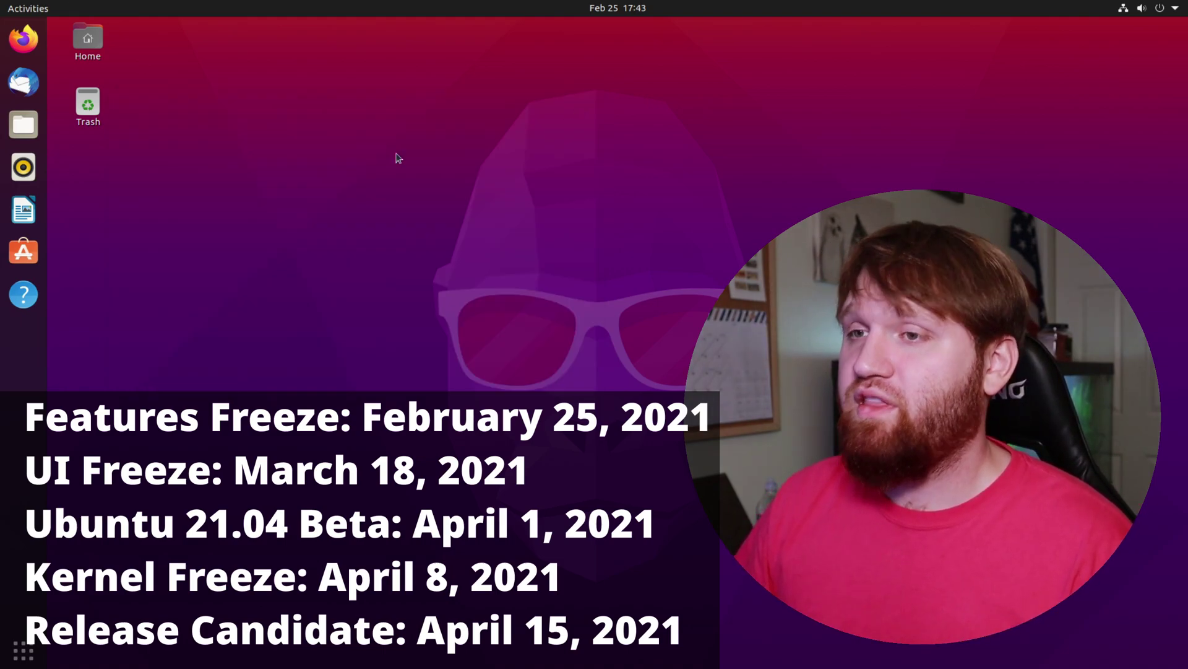
- Search 'about' to open Settings' About page showing GNOME 3.38.4 and Wayland, moved left
left_click(28, 8)
type("about")
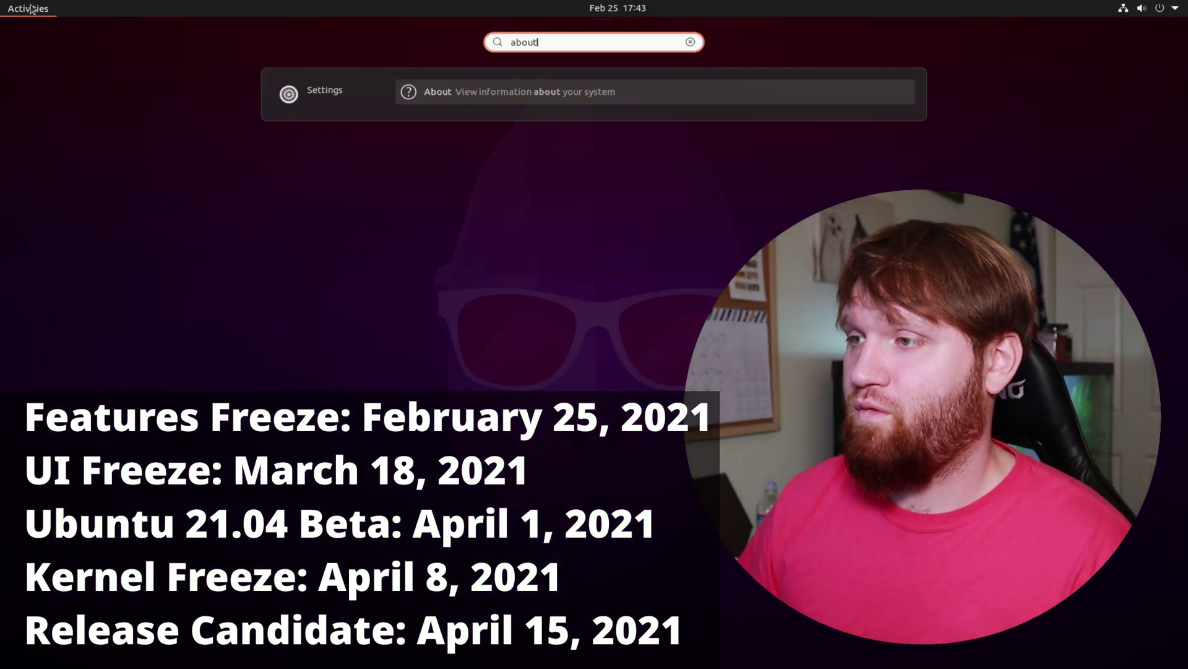
left_click(31, 8)
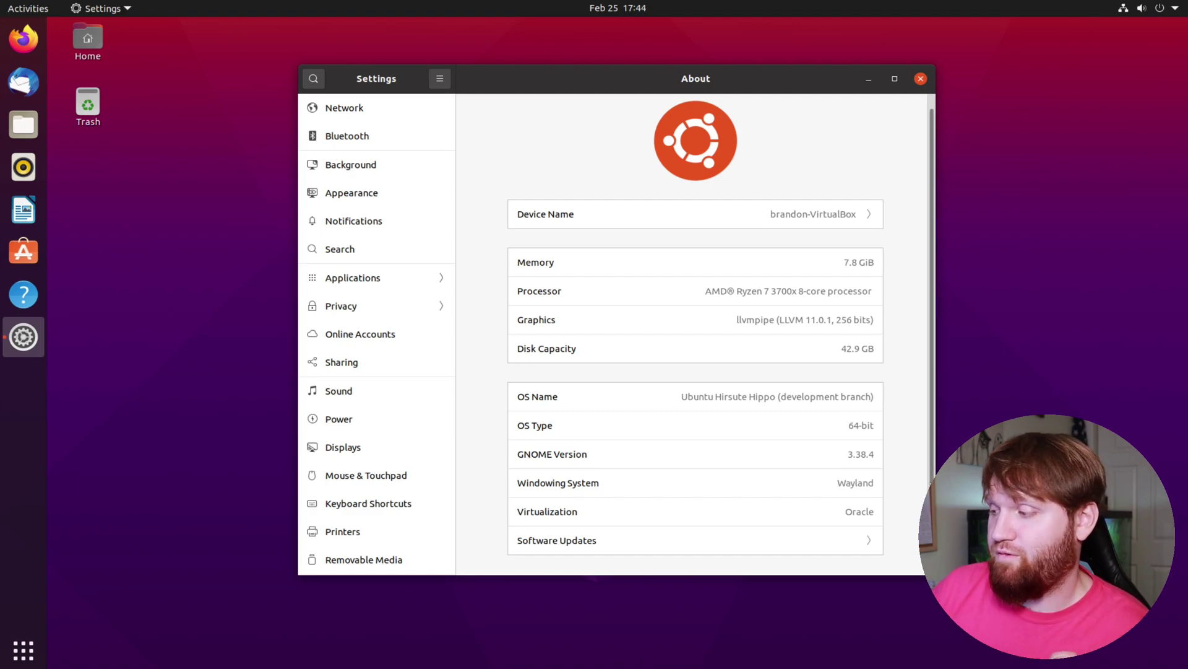
left_click_drag(780, 72, 637, 83)
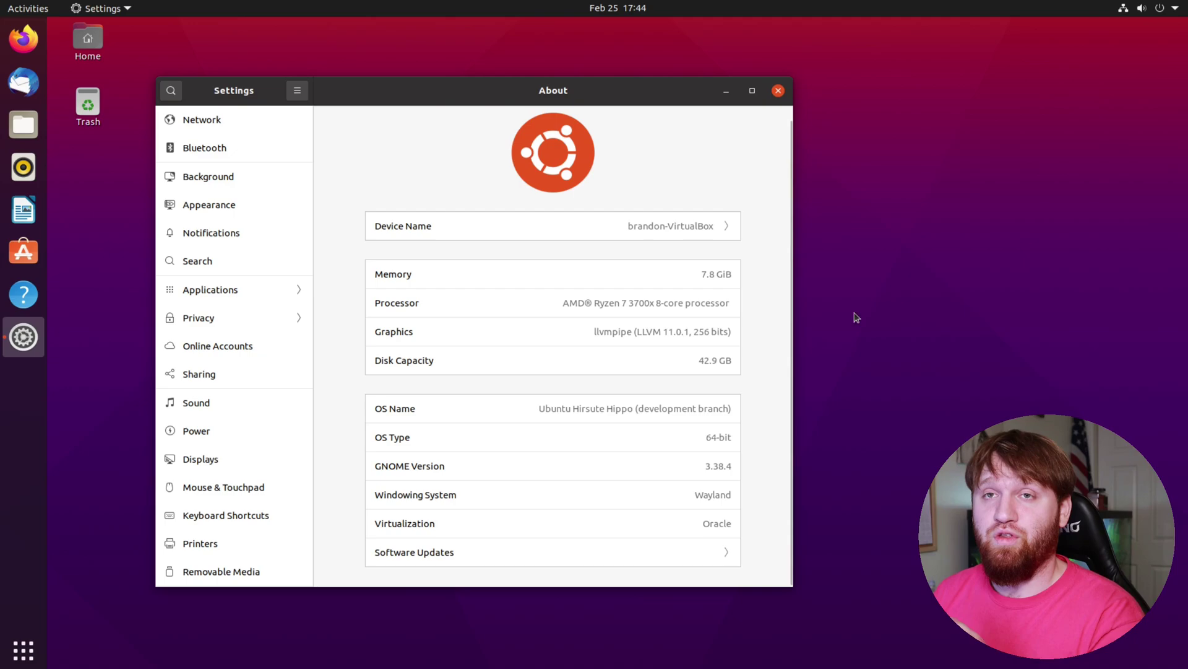
left_click_drag(617, 96, 596, 91)
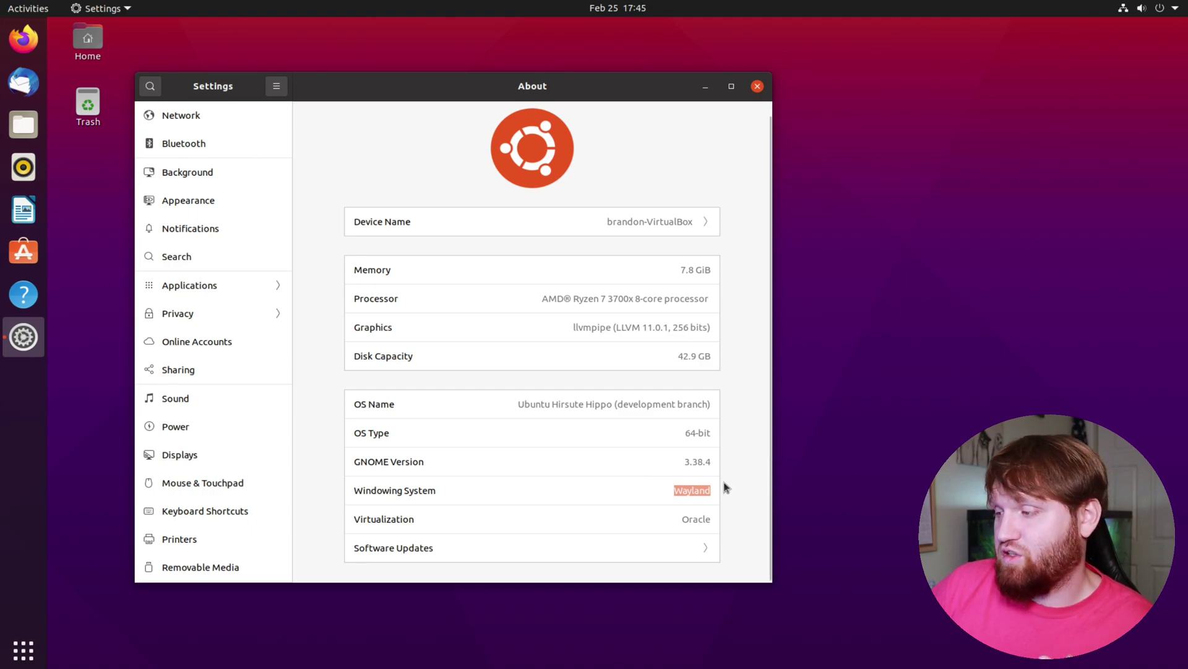
left_click(704, 492)
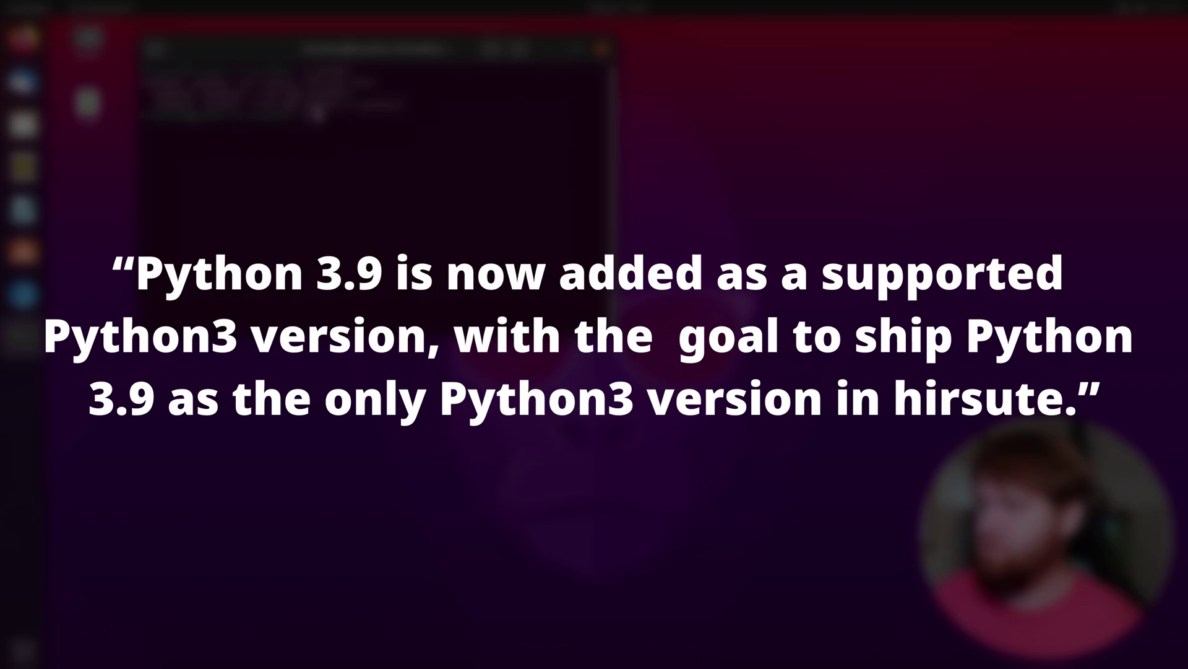
- Start python3, highlight the Python 3.9.2 banner, and select all terminal text
type("python3")
key("Return")
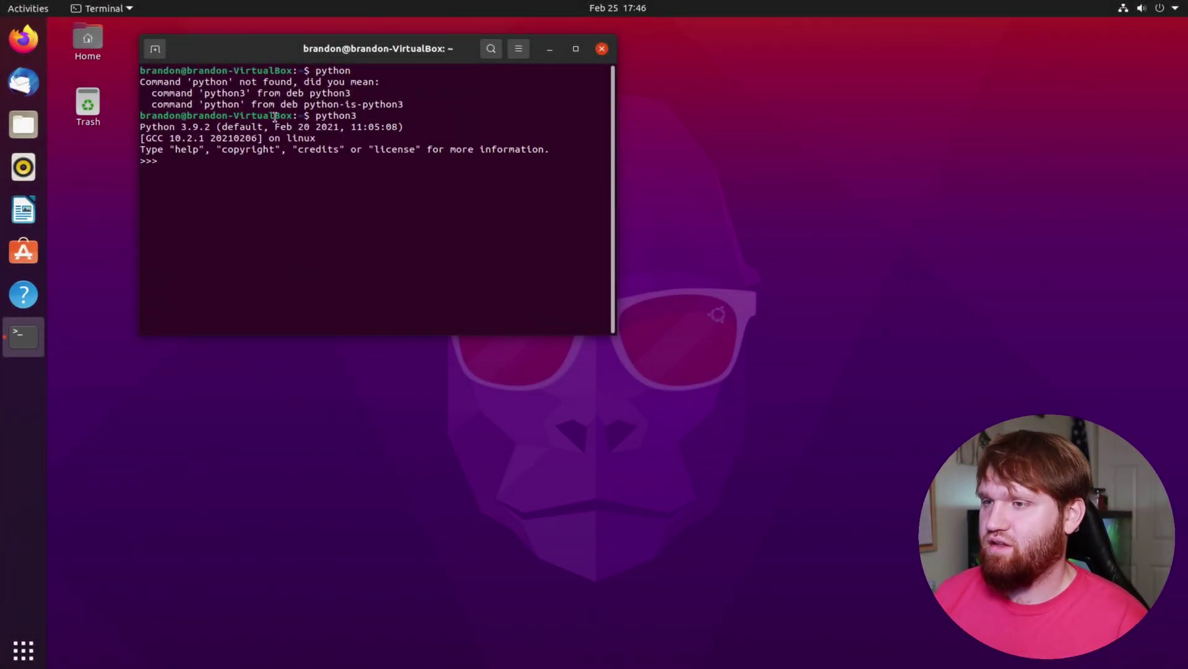
left_click_drag(153, 122, 405, 150)
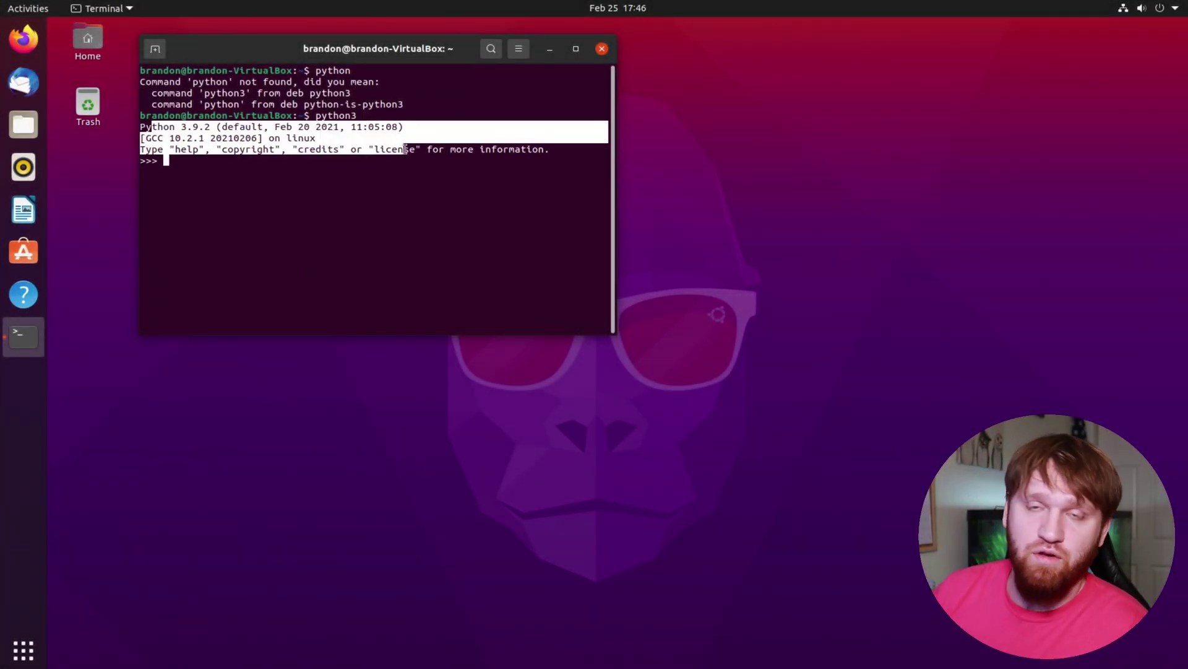
left_click(438, 185)
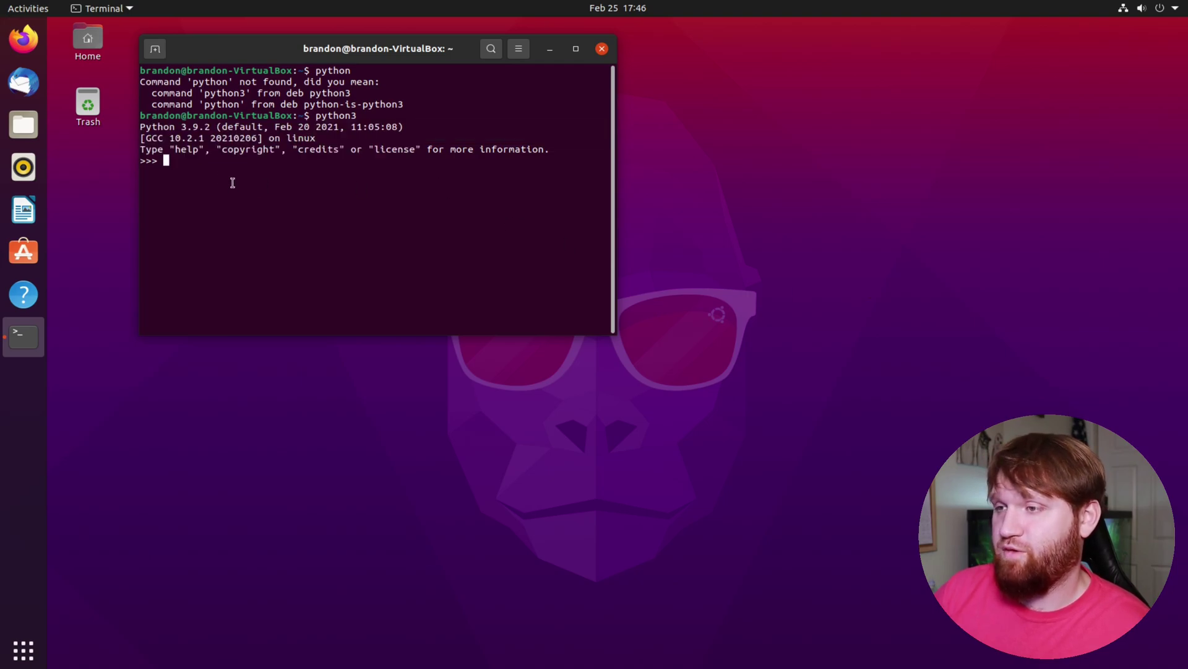
key("ctrl+shift+a")
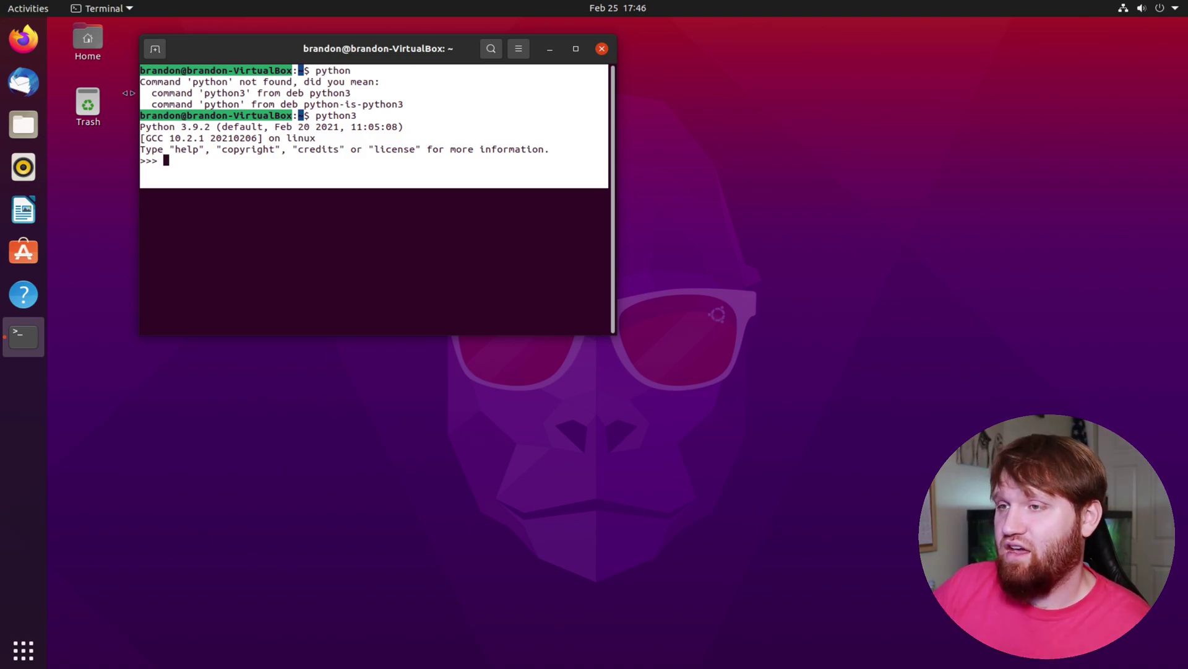
- Confirm closing the running terminal, then highlight the blog's private-home chmod 750 commands and scroll
left_click(602, 48)
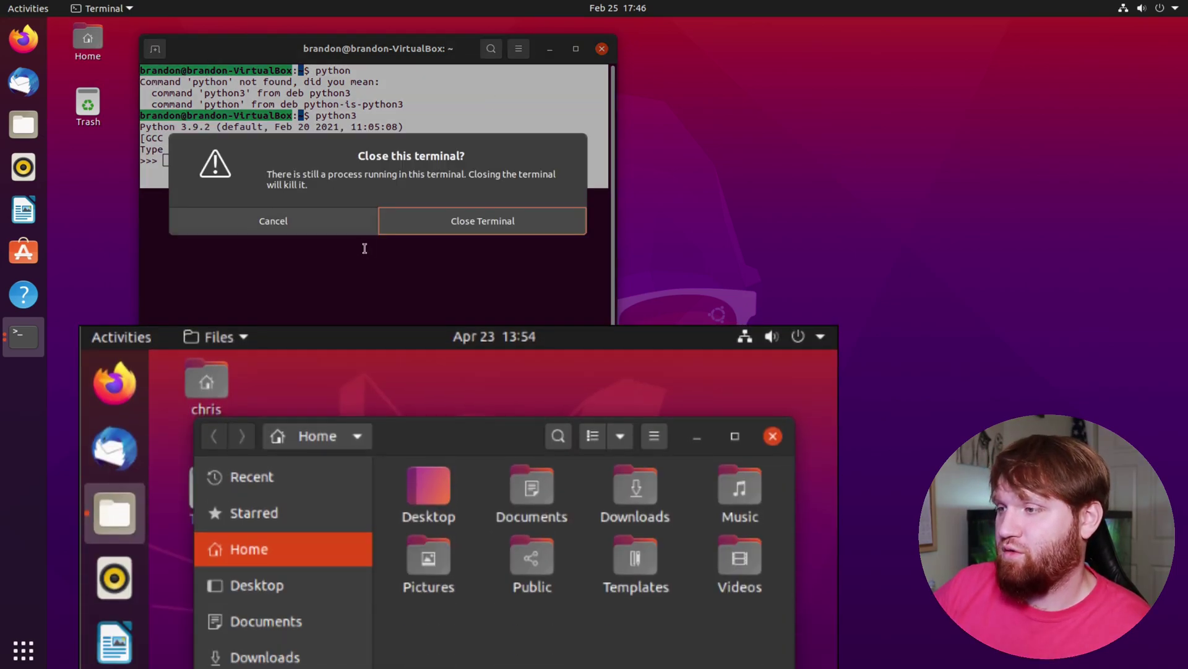
left_click(507, 222)
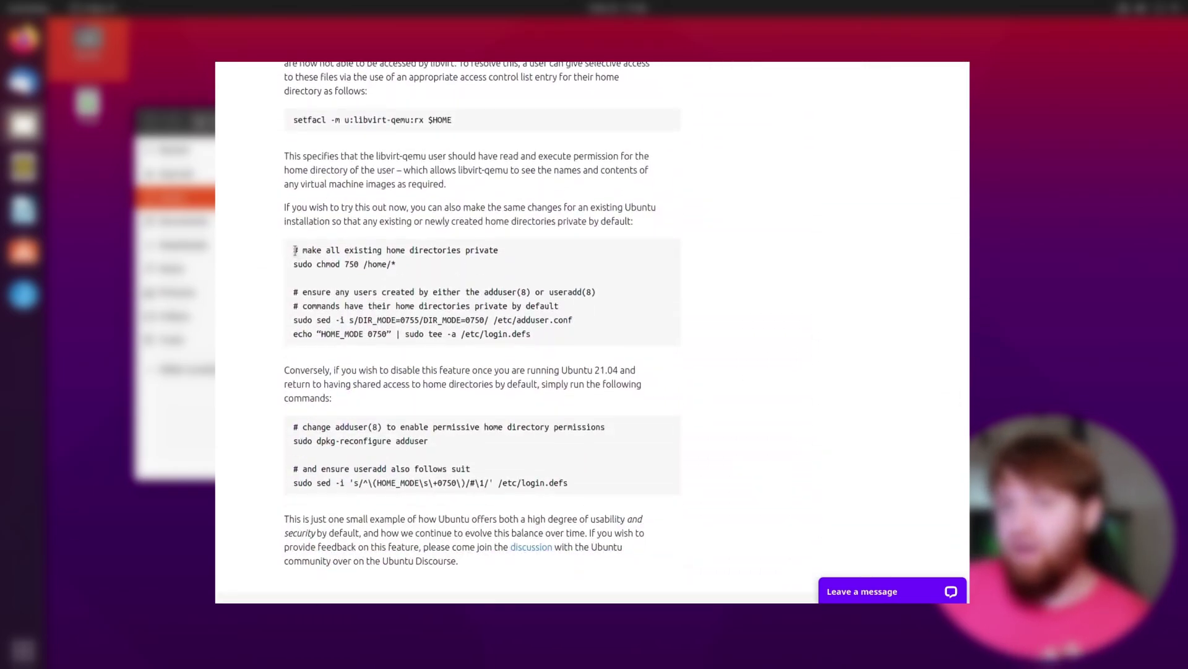
left_click_drag(295, 250, 593, 332)
left_click(593, 332)
scroll(516, 347, "down", 3)
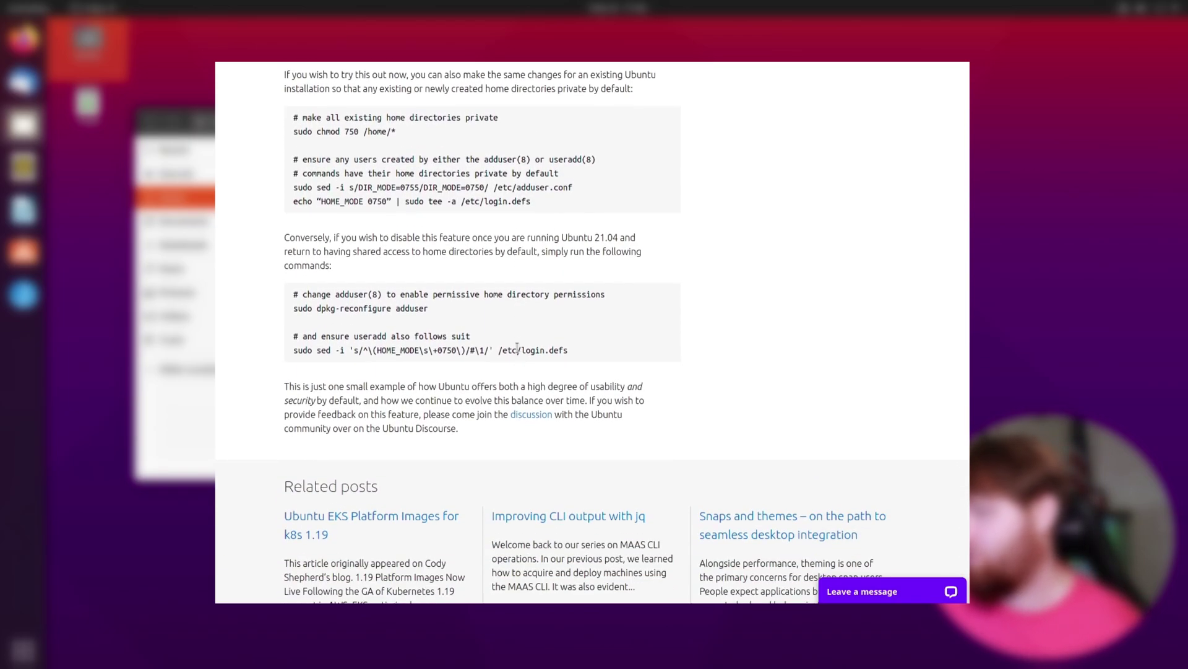
scroll(689, 256, "up", 1)
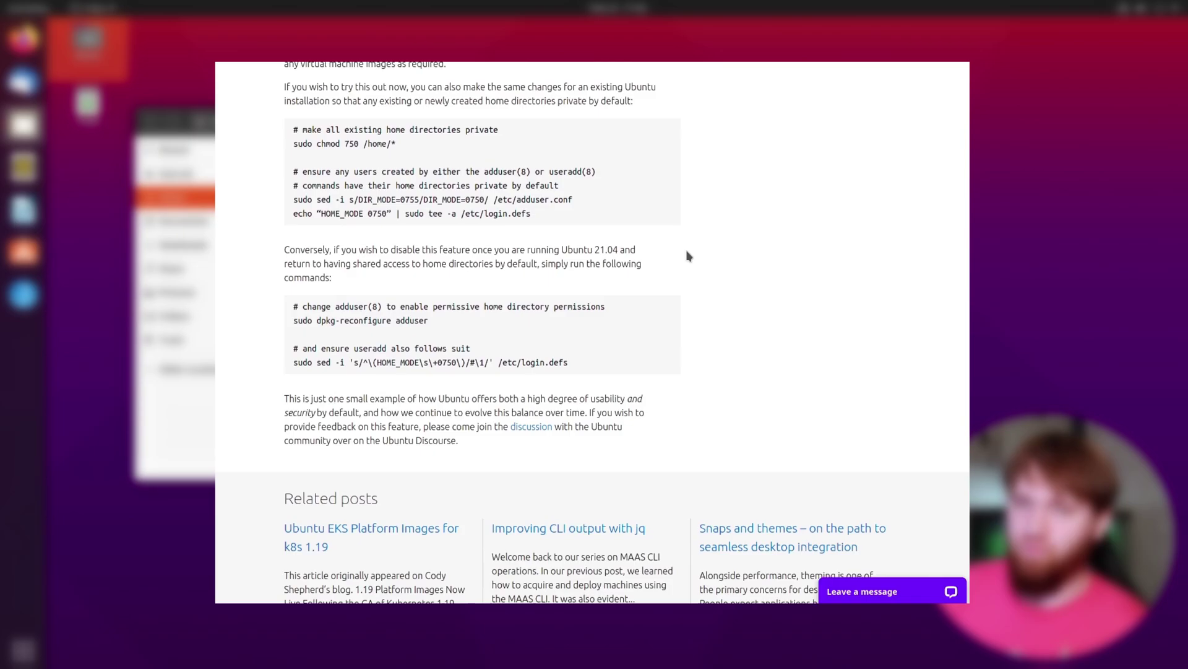
scroll(689, 256, "up", 10)
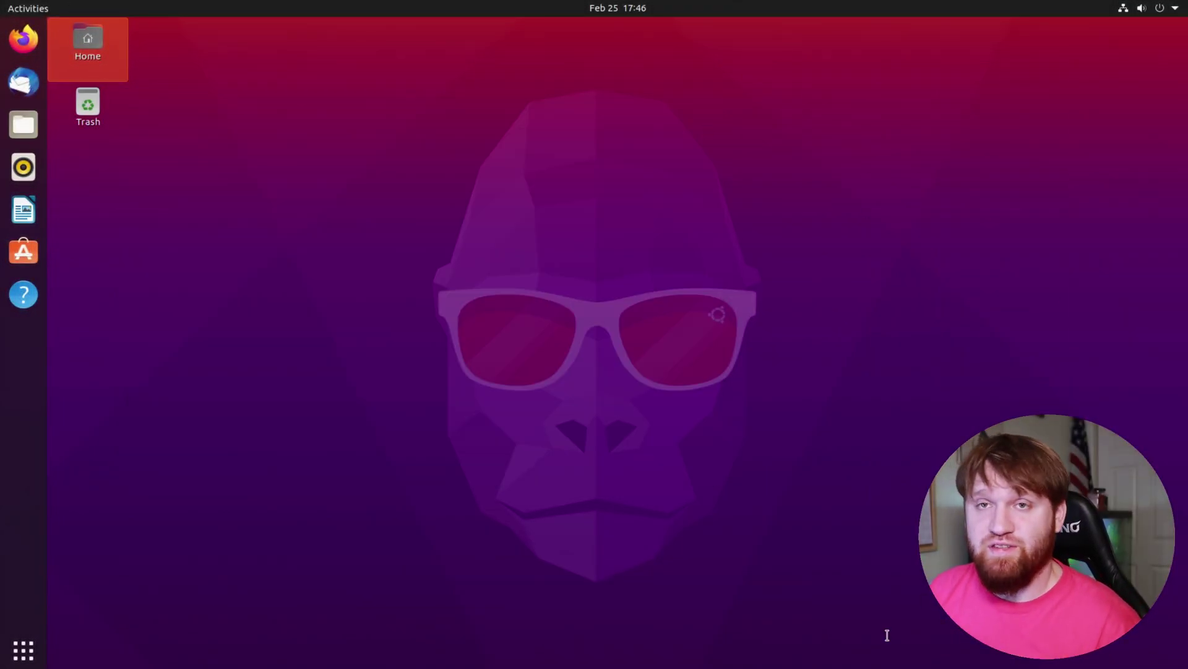
left_click(209, 277)
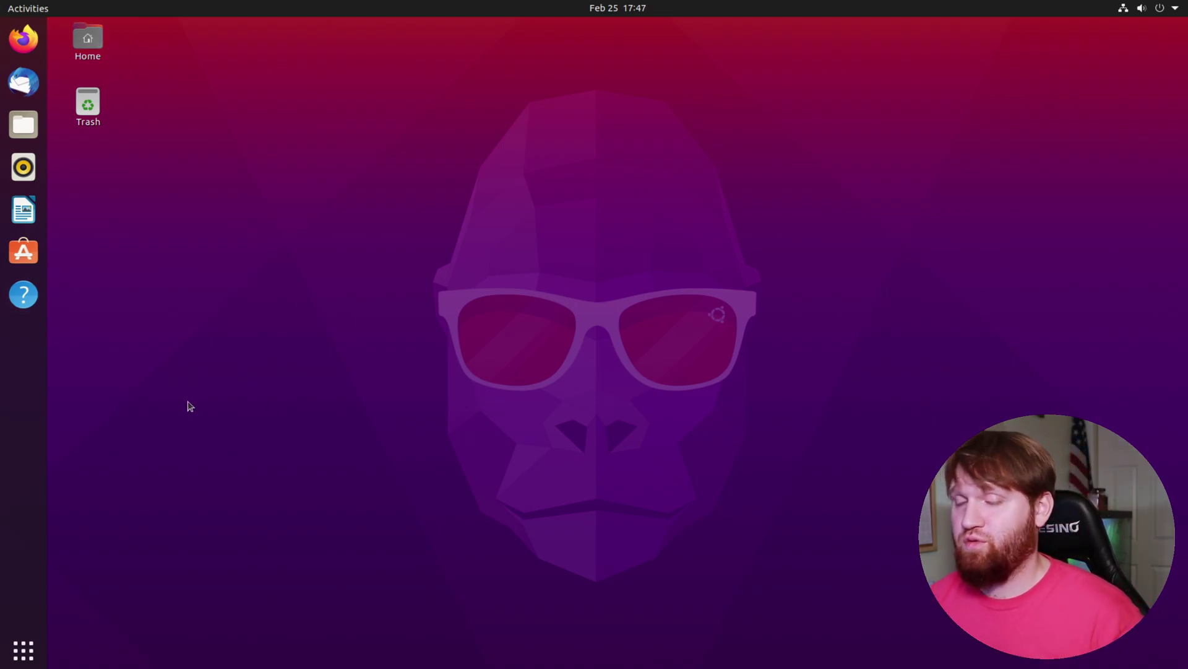